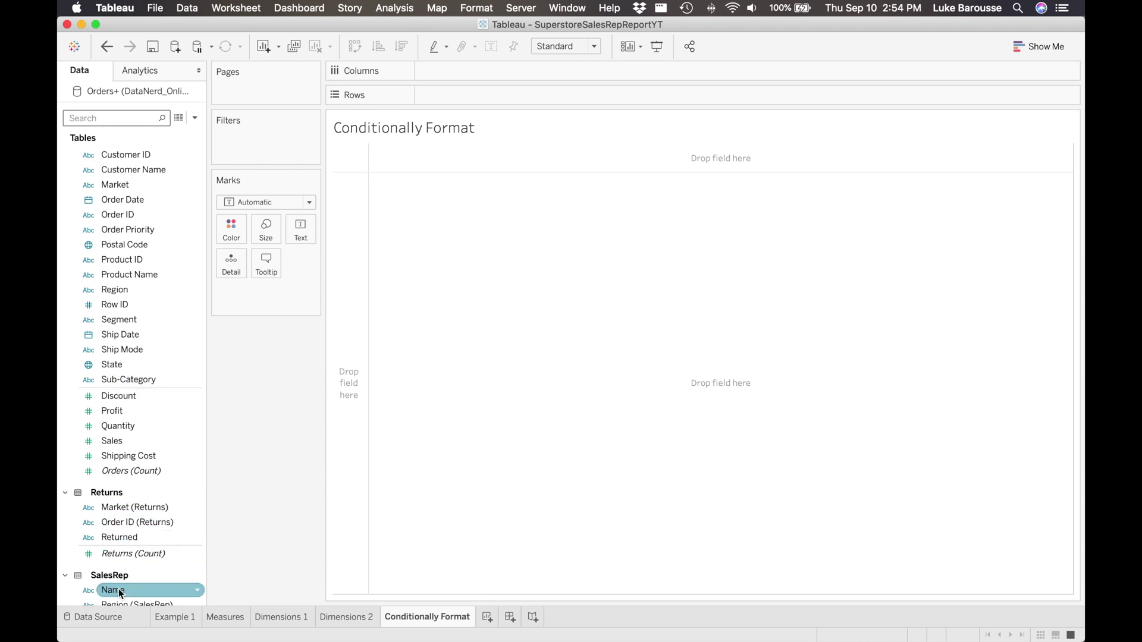
Put sales rep names on Rows and Category (Furniture, Office Supplies, Technology) on Columns.
mouse_move(119, 589)
left_mouse_down()
mouse_move(298, 380)
mouse_move(369, 273)
mouse_move(400, 162)
mouse_move(438, 96)
left_mouse_up()
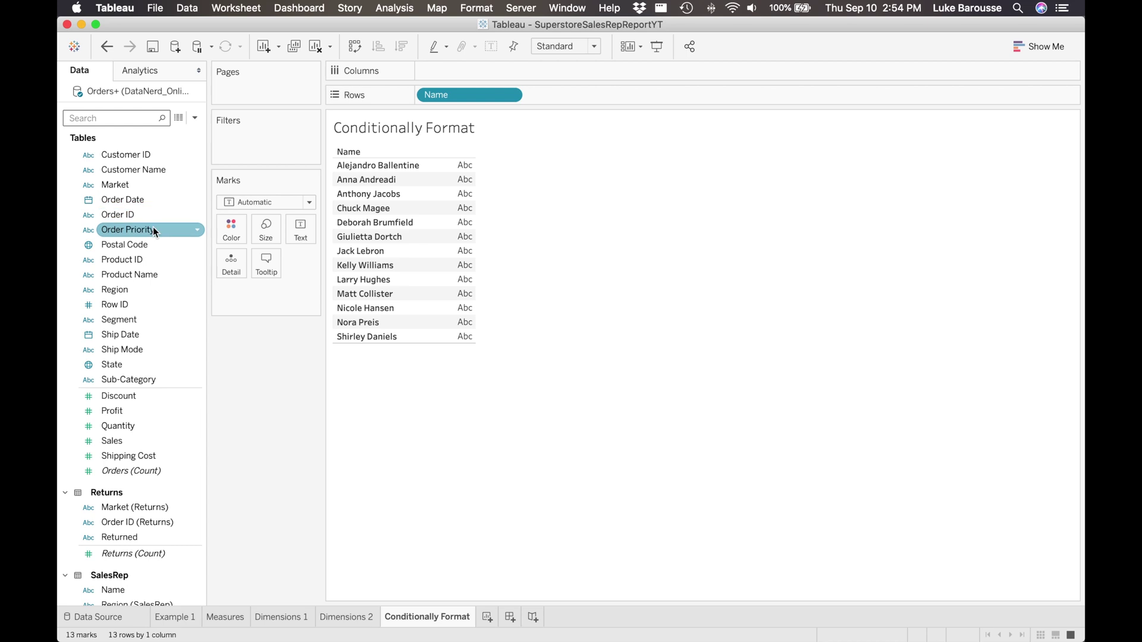
scroll(153, 229, "down", 2)
scroll(153, 229, "up", 5)
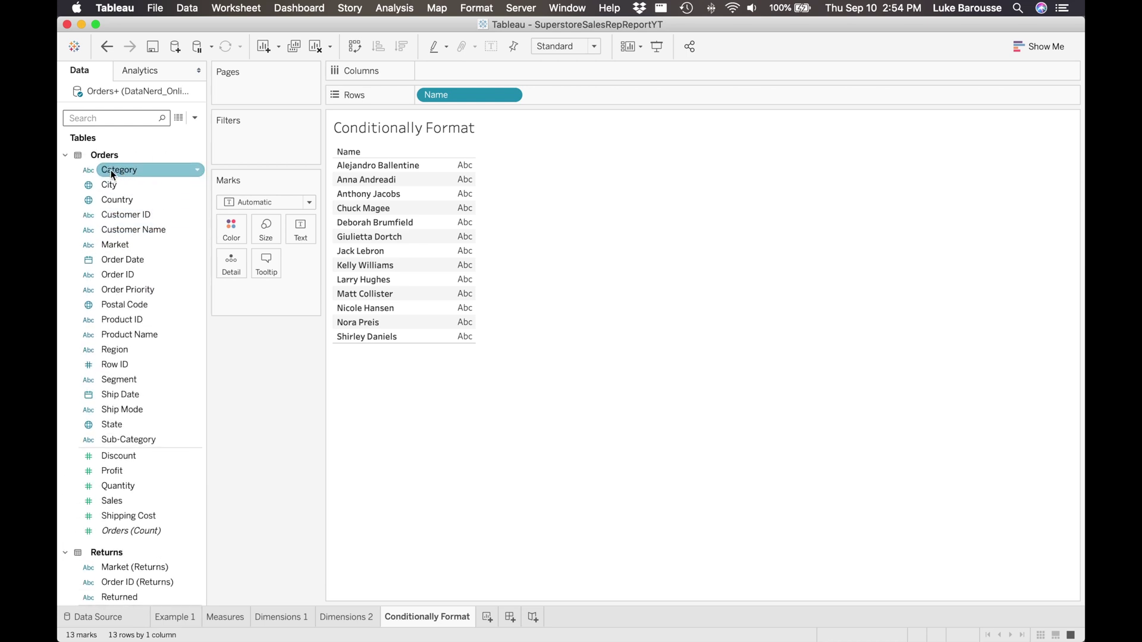
left_click_drag(117, 170, 445, 76)
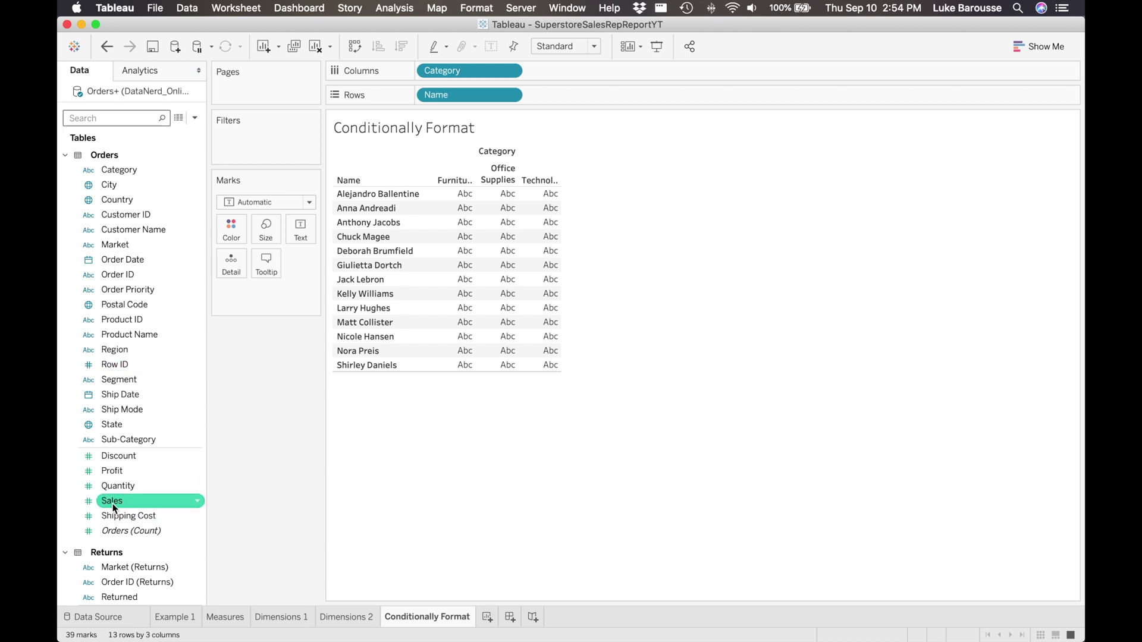
Add SUM(Sales) as each cell's text and leave its aggregation as Sum.
left_click_drag(112, 501, 301, 233)
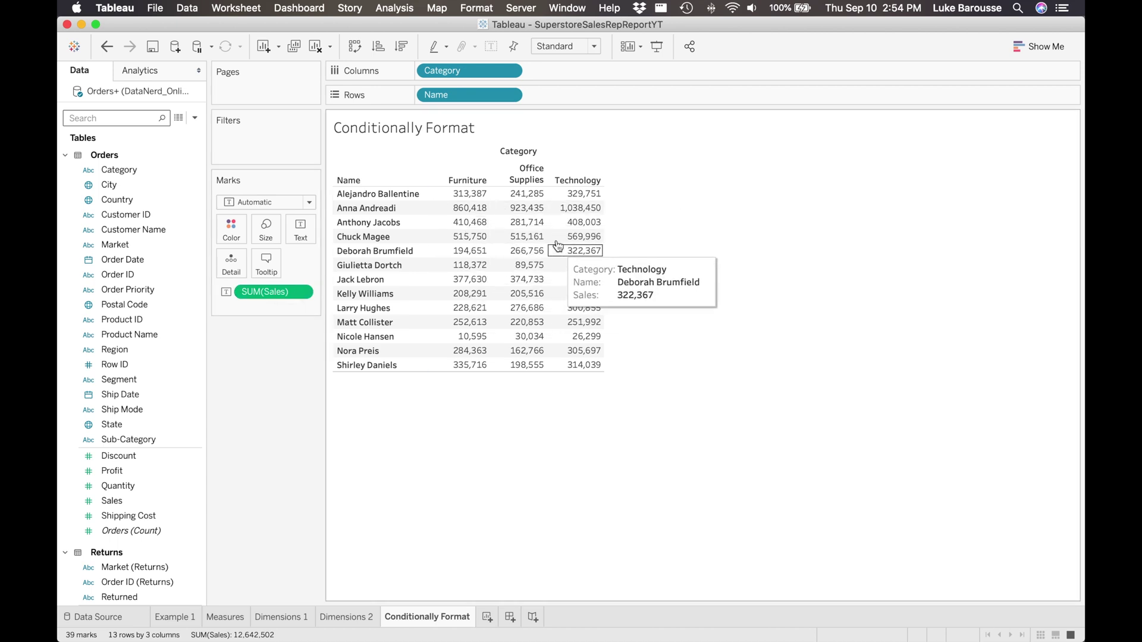
left_click(301, 292)
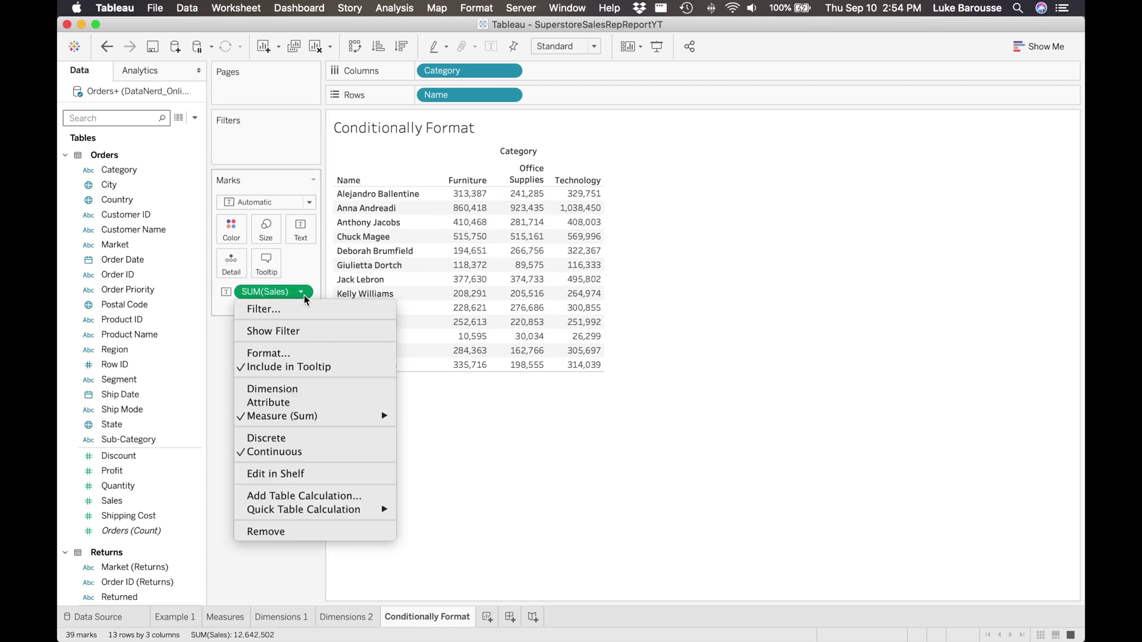
mouse_move(305, 421)
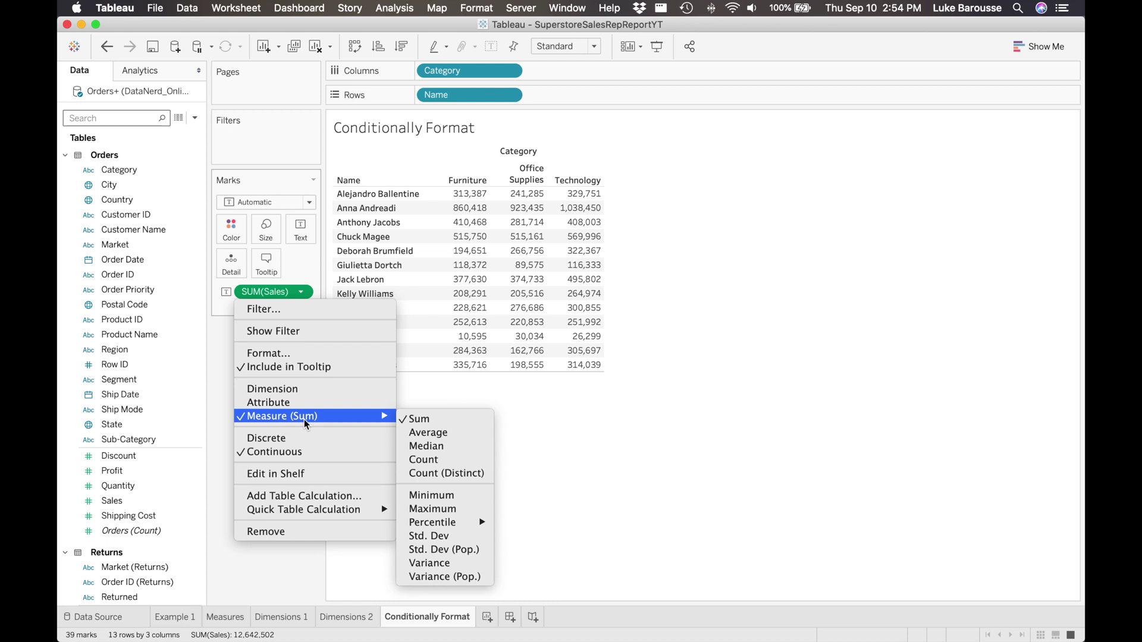
left_click(527, 404)
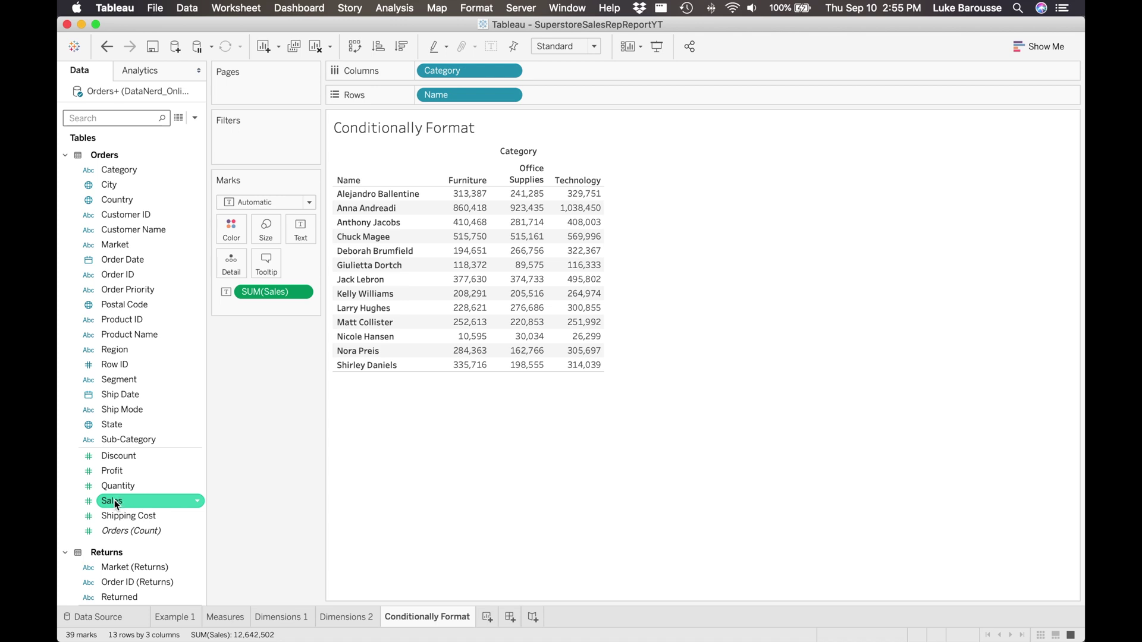
Colour the marks by SUM(Sales) using the Red-Green Diverging palette.
mouse_move(115, 499)
left_mouse_down()
mouse_move(238, 292)
mouse_move(232, 231)
left_mouse_up()
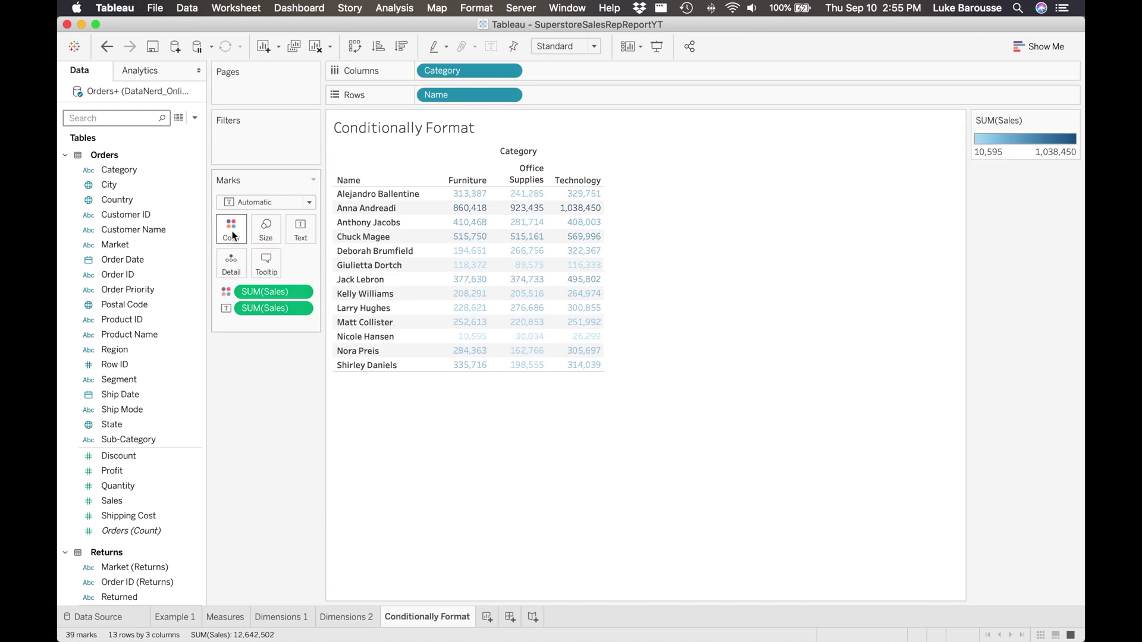
mouse_move(584, 213)
left_click(235, 234)
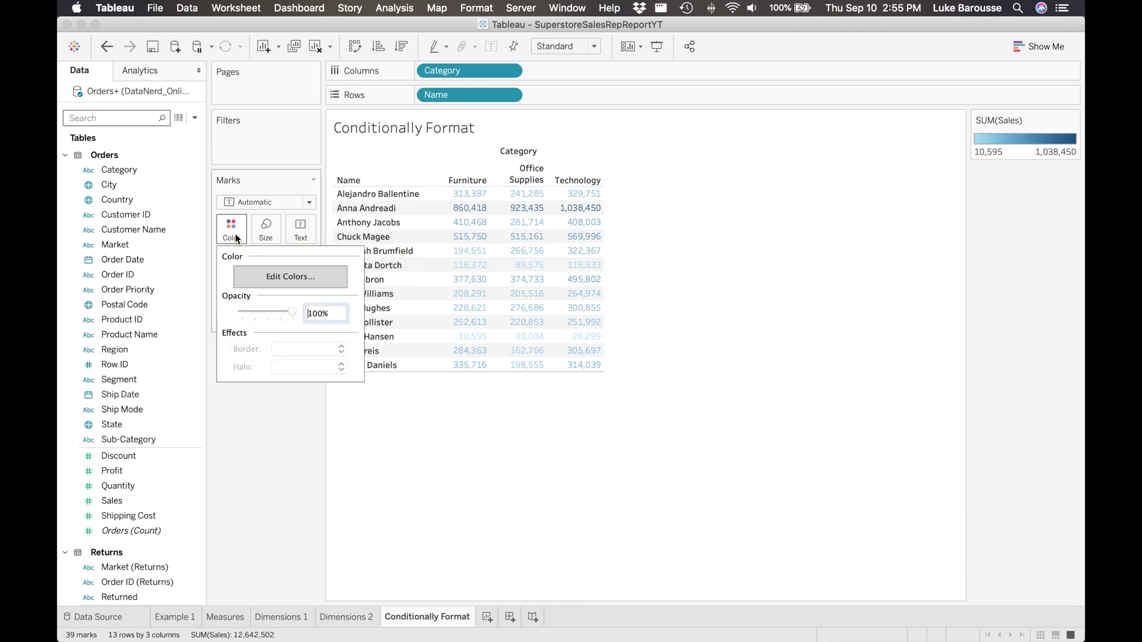
left_click(263, 274)
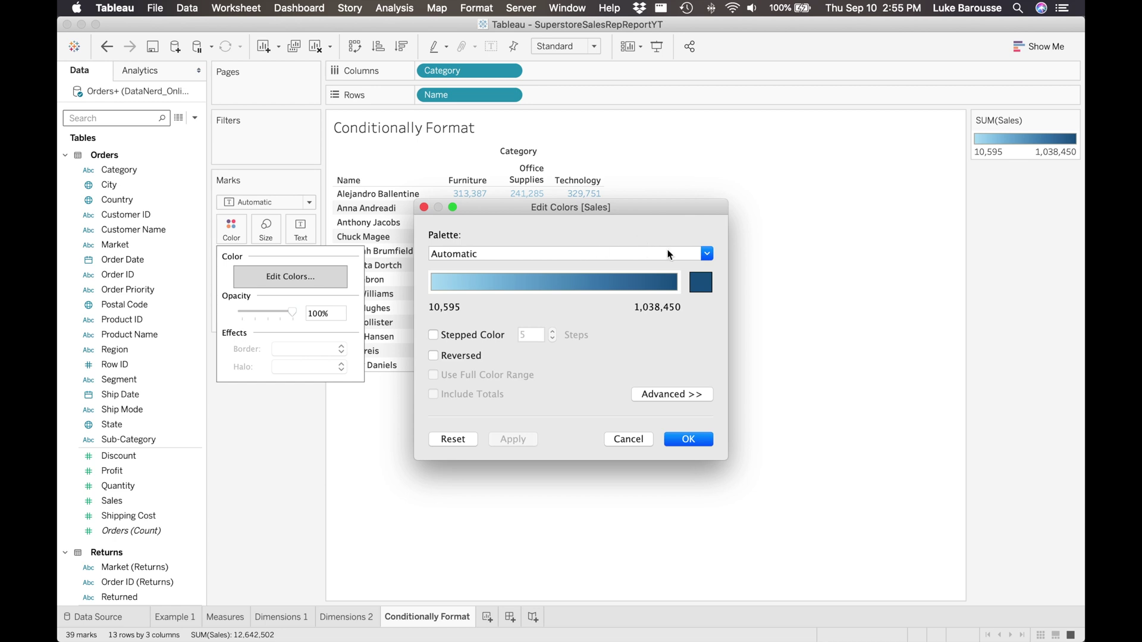
left_click(707, 254)
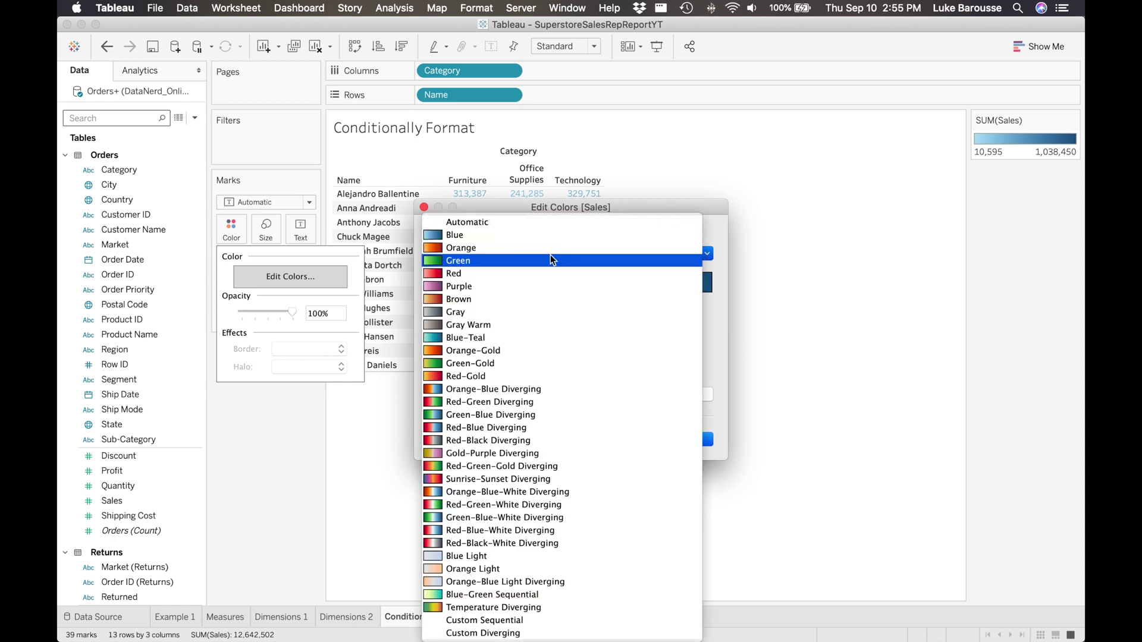
left_click(515, 402)
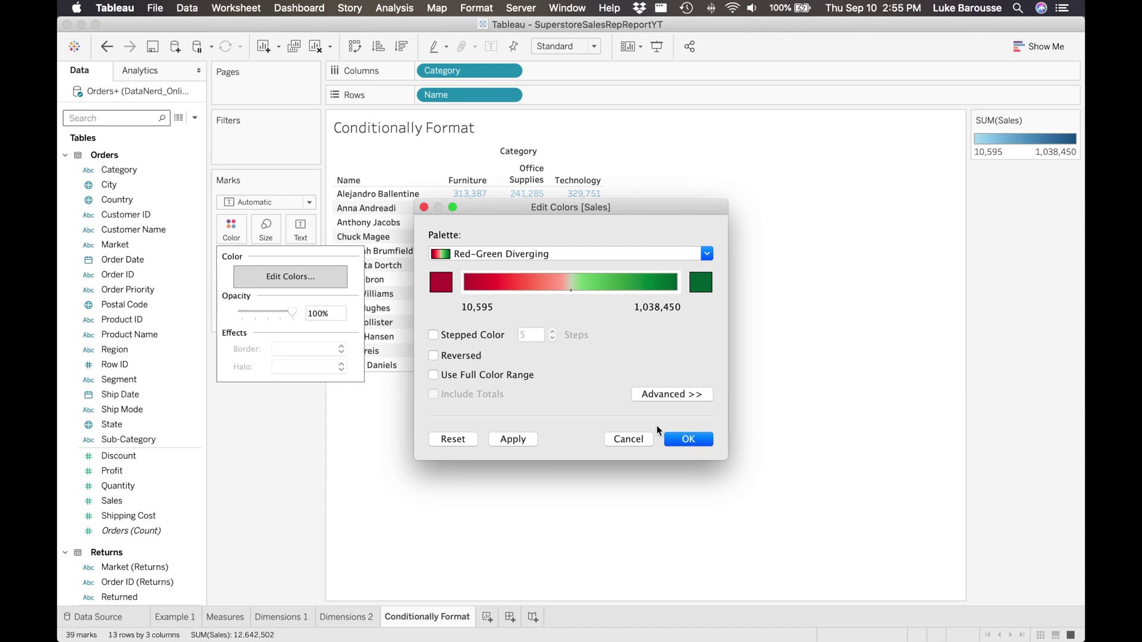
left_click(692, 441)
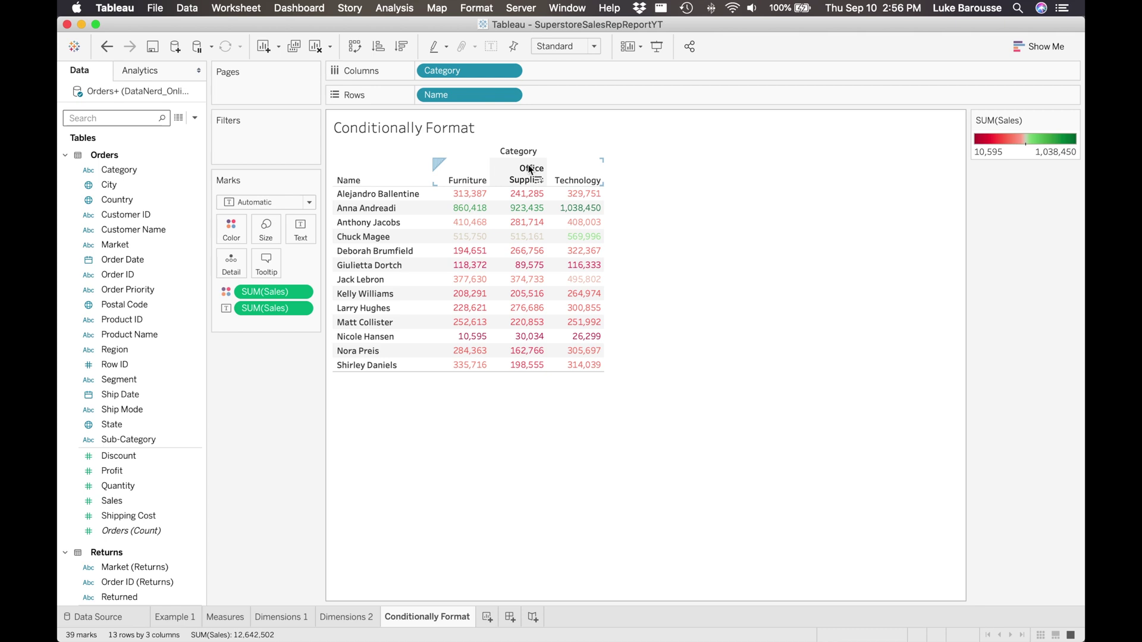
Size the marks by sales rep Name and switch the mark type to Bar.
scroll(158, 417, "down", 2)
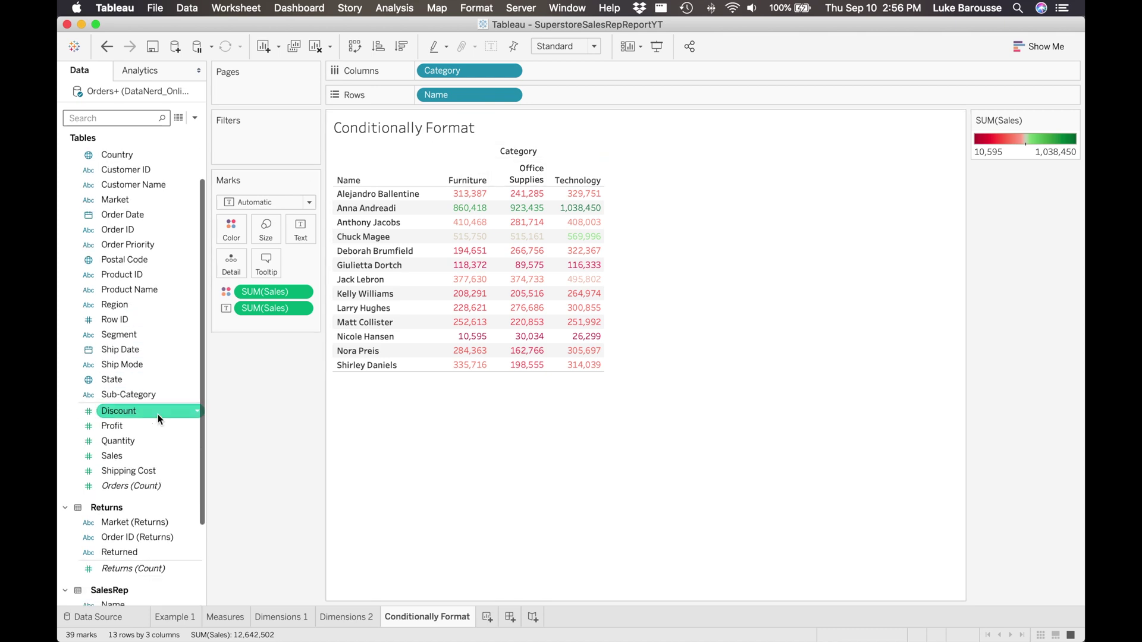
scroll(158, 414, "down", 2)
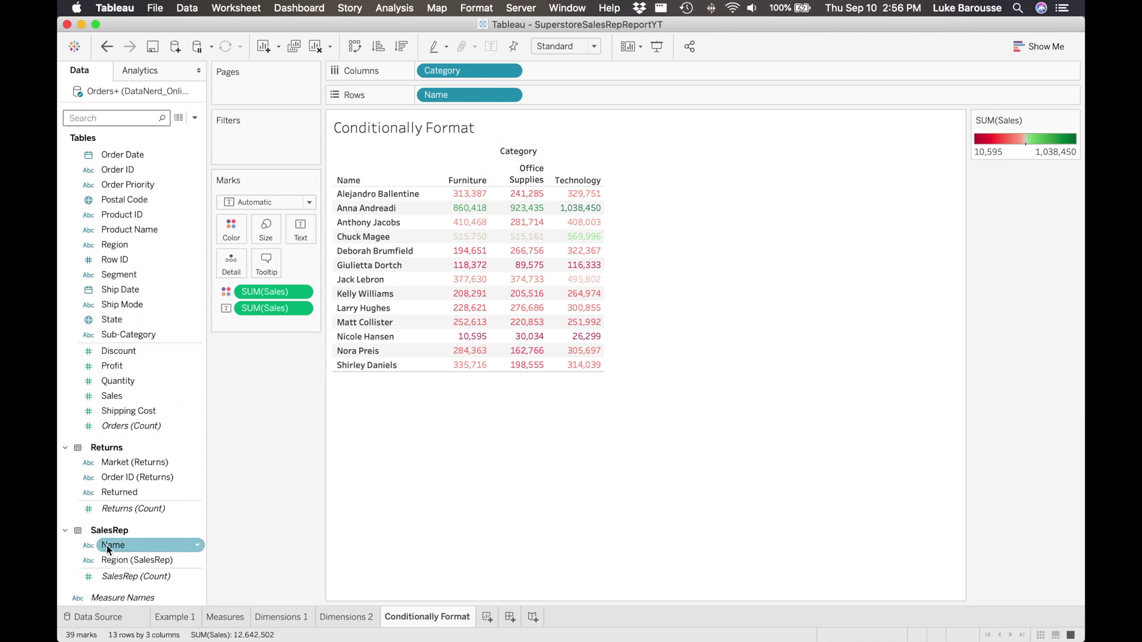
left_click_drag(108, 547, 265, 239)
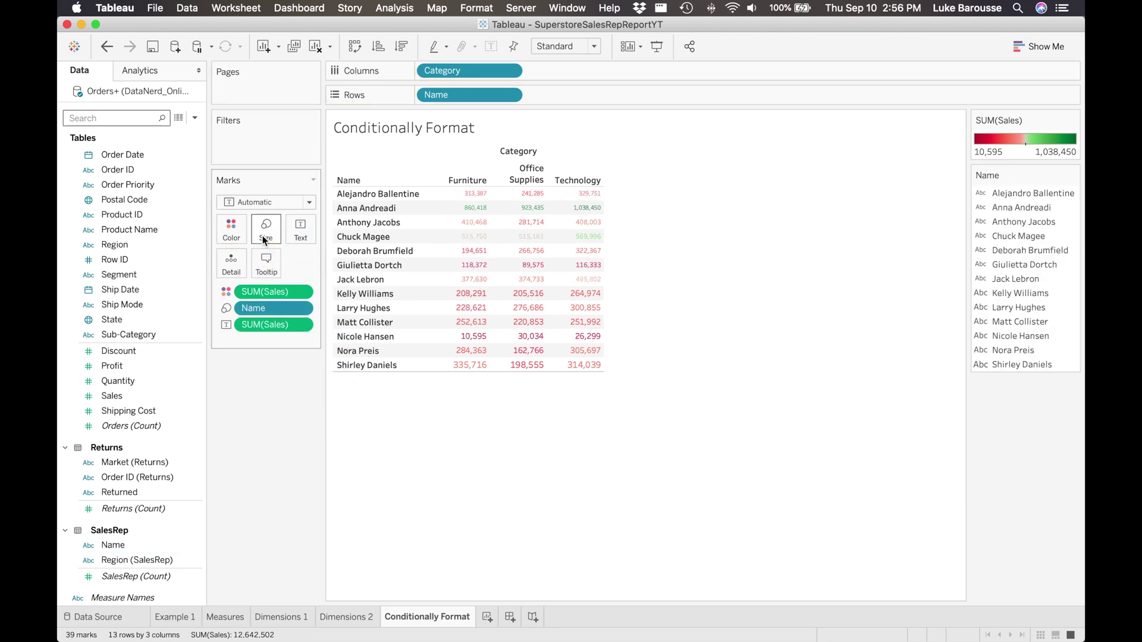
left_click(309, 203)
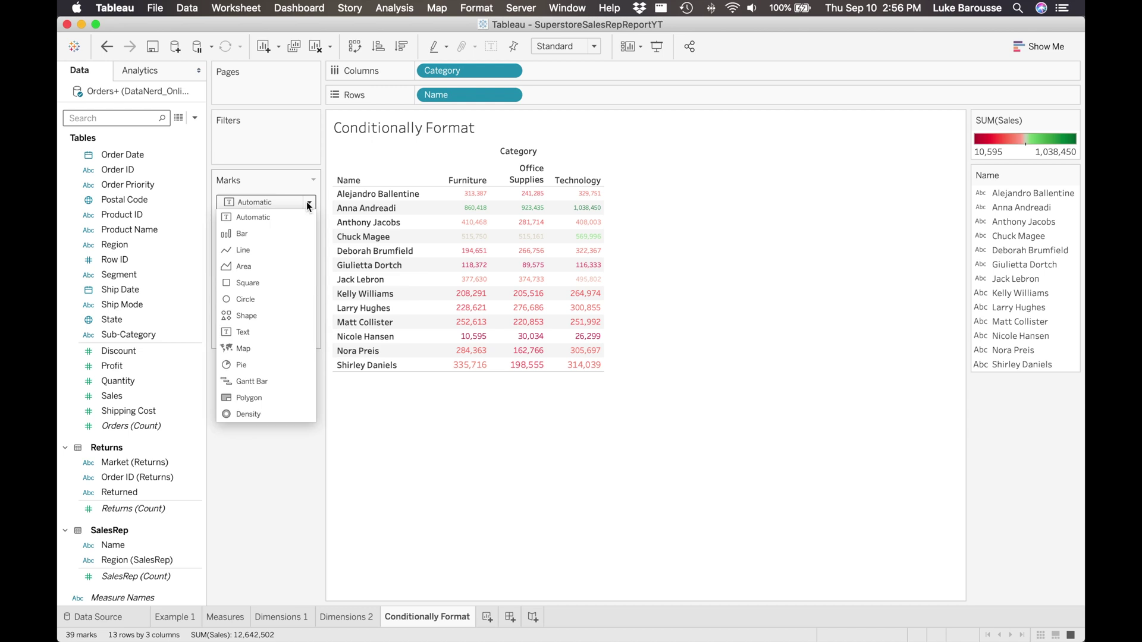
left_click(274, 235)
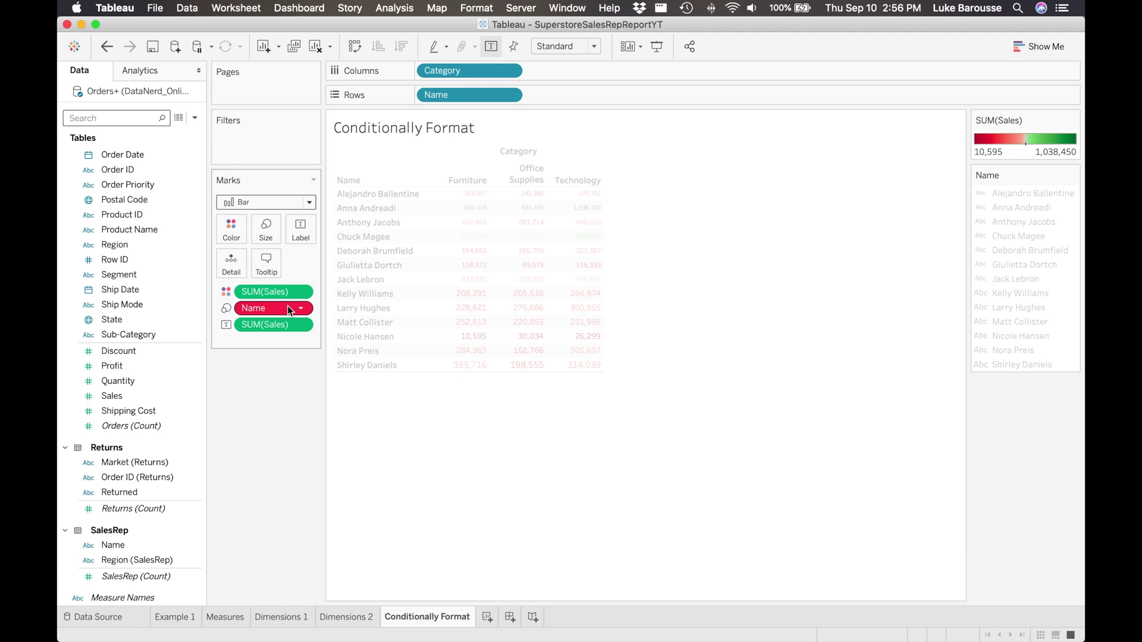
Change Name on Size to Measure > Count (Distinct) so bars fill each cell.
left_click(303, 310)
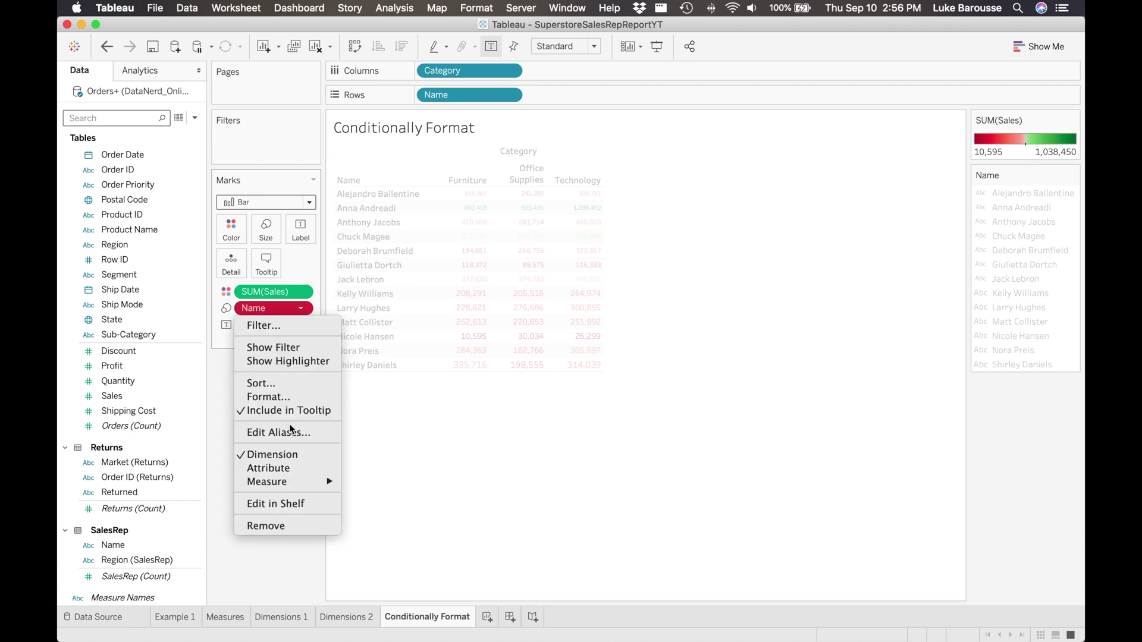
mouse_move(316, 480)
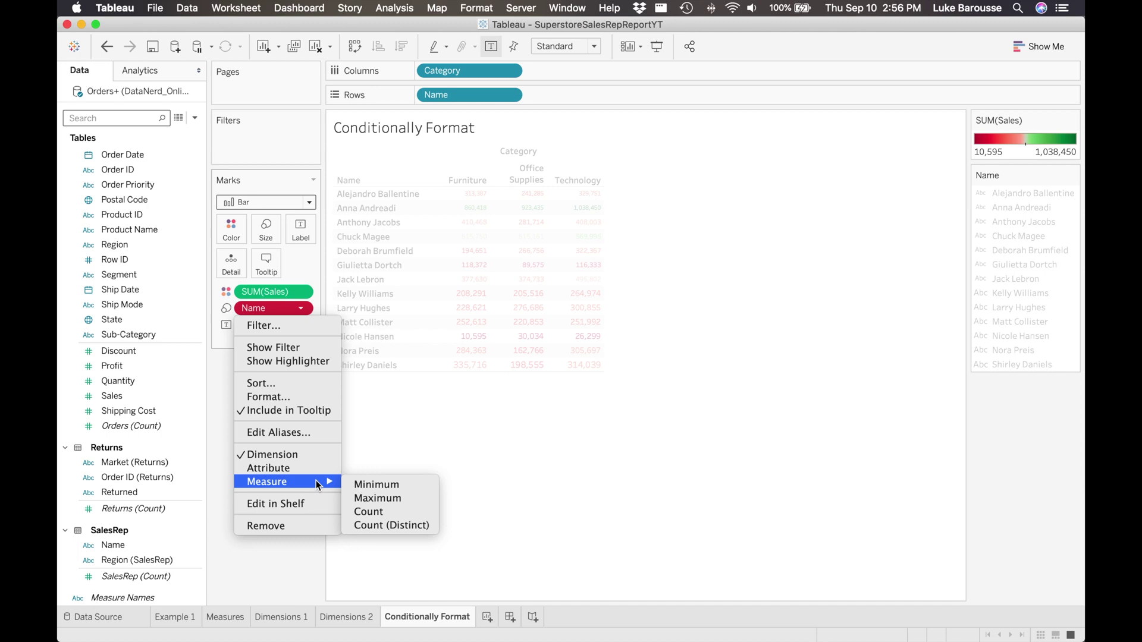
left_click(370, 526)
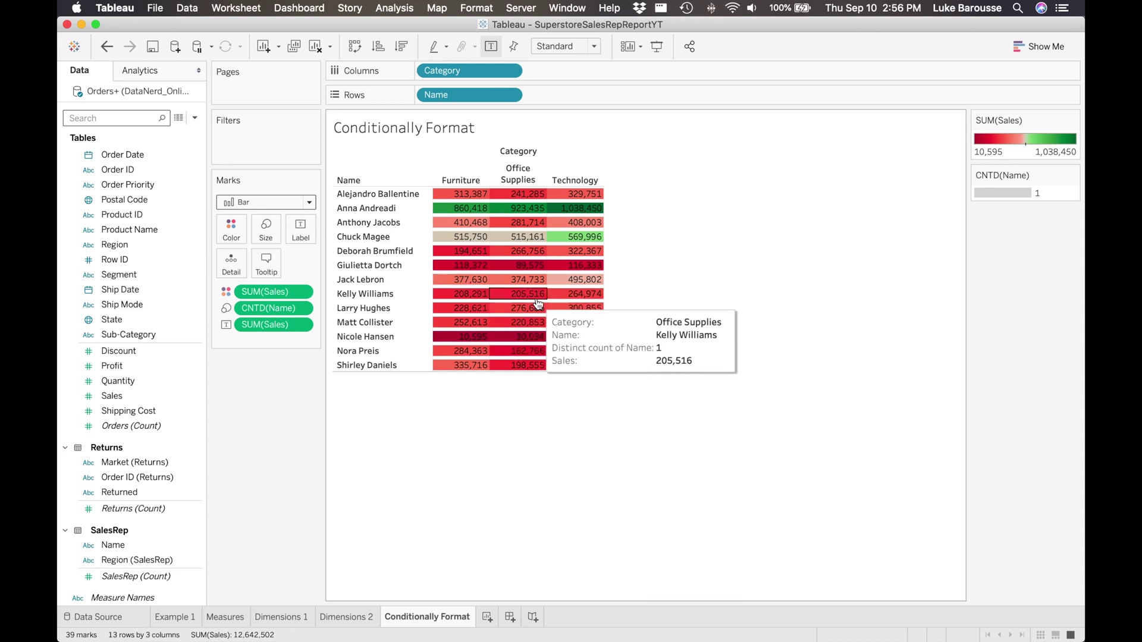
left_click(273, 236)
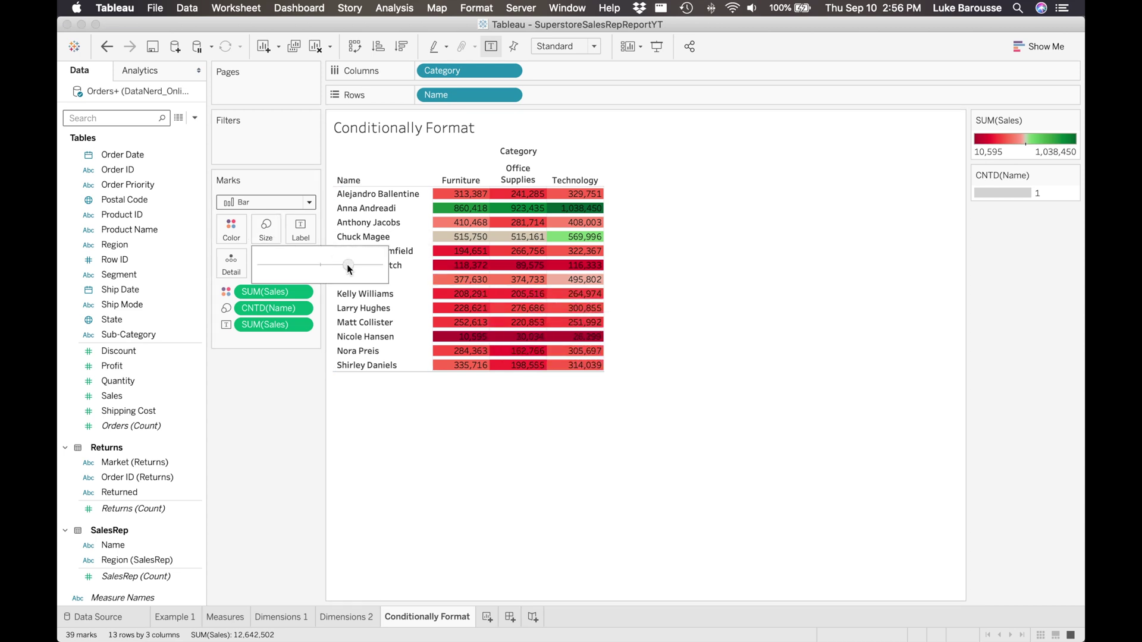
Enlarge the bar marks with the size slider, then remove CNTD(Name) from the marks.
left_click_drag(360, 266, 370, 266)
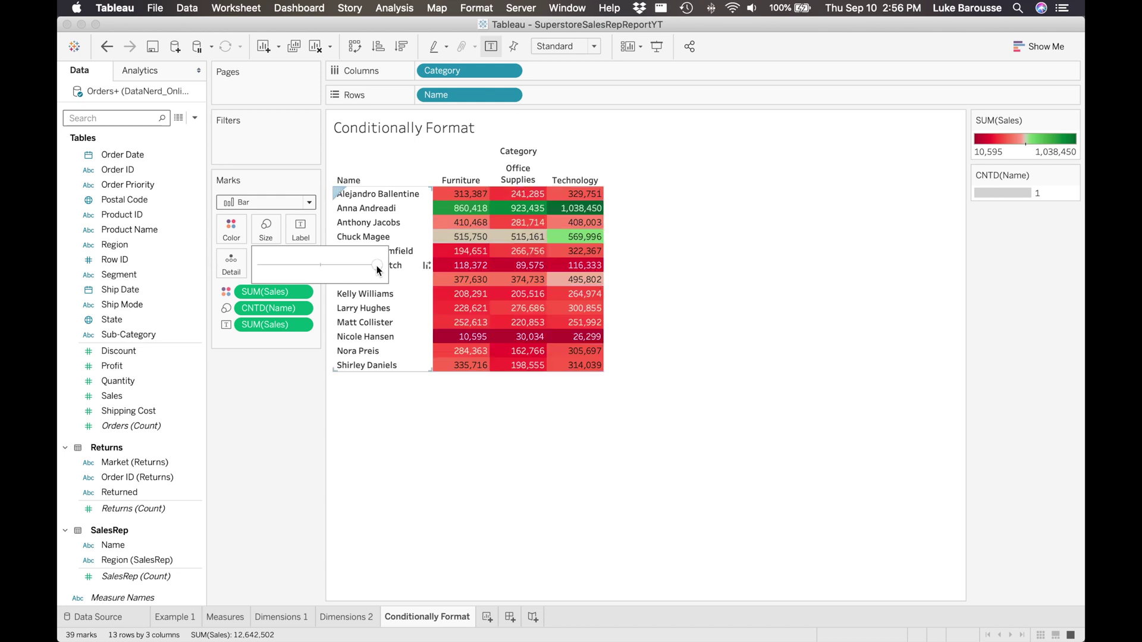
left_click(388, 390)
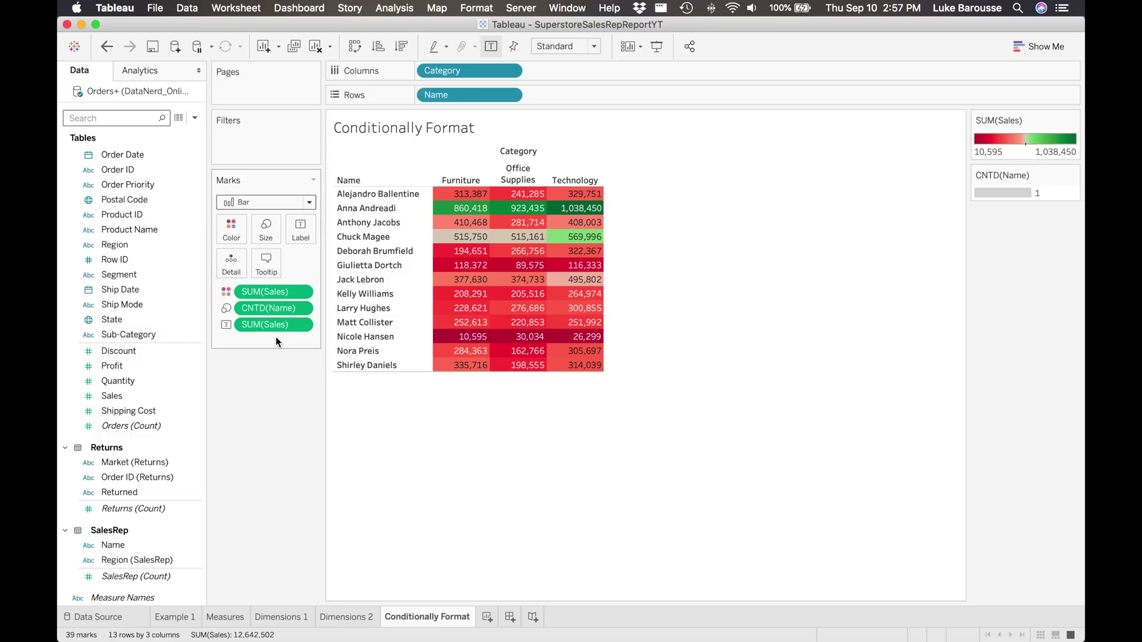
left_click_drag(280, 309, 156, 306)
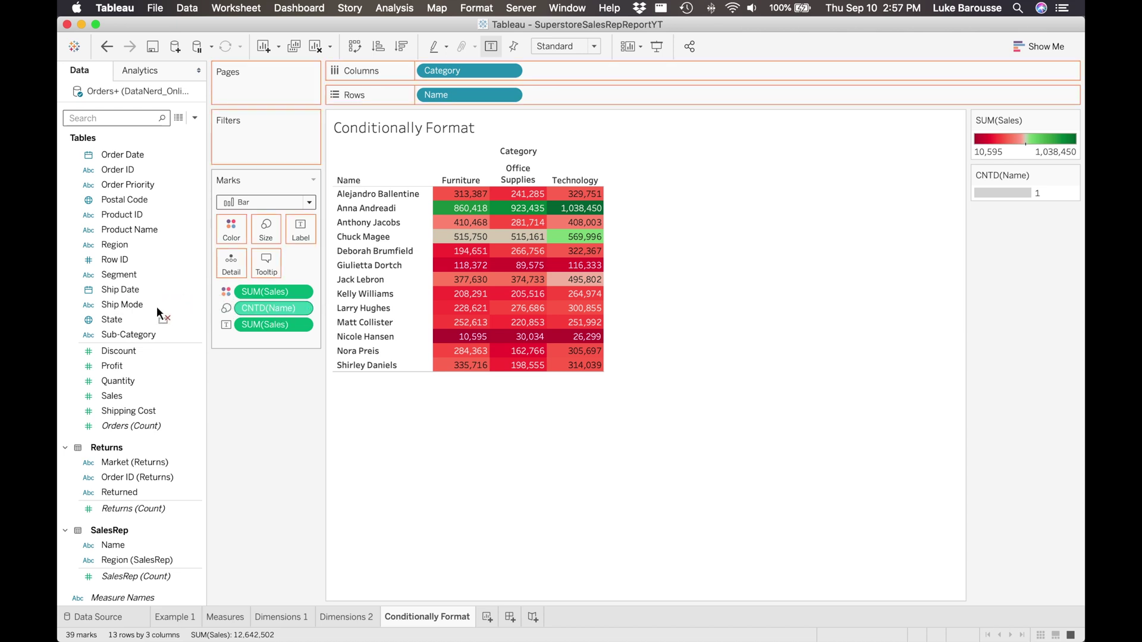
Set the mark type back to Automatic.
left_click(311, 203)
left_click(283, 213)
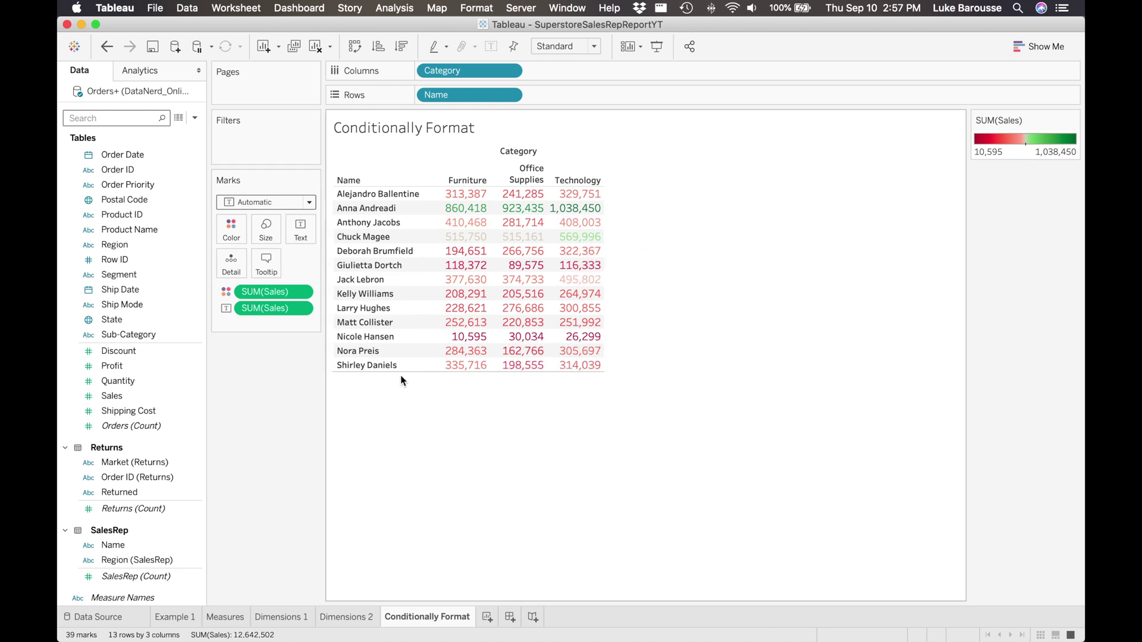
scroll(118, 245, "up", 3)
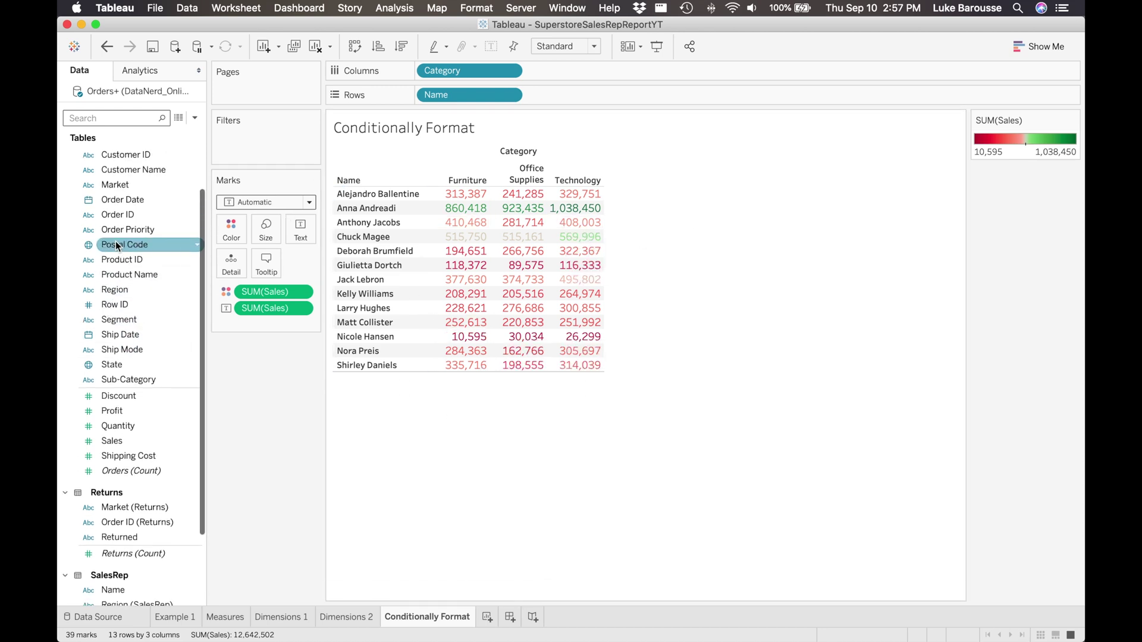
scroll(117, 245, "up", 4)
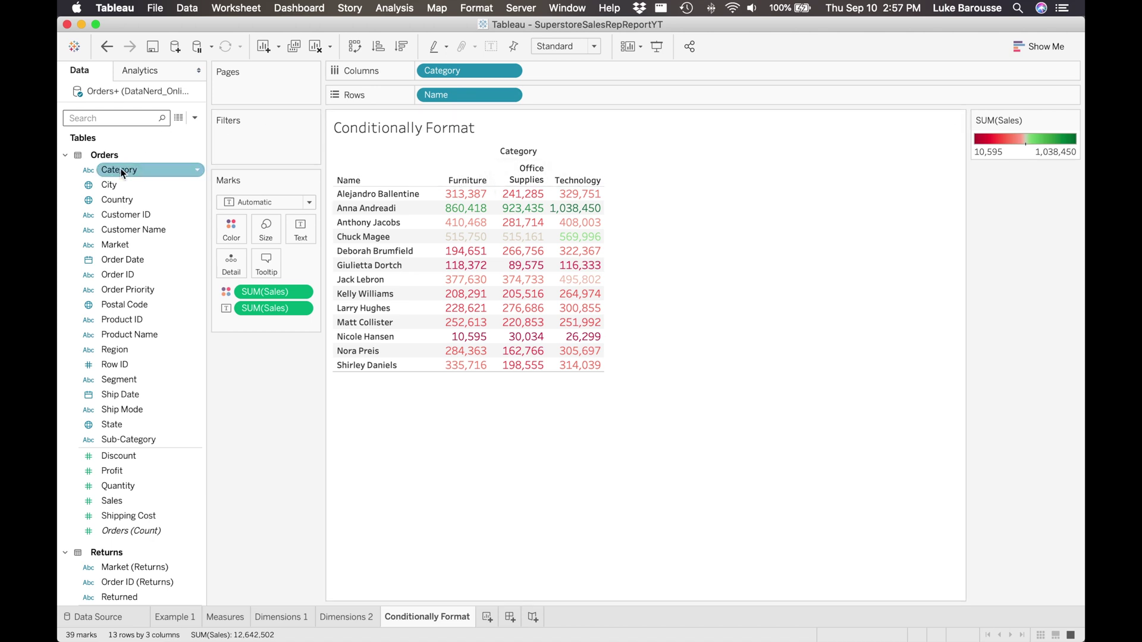
Size the marks by Category, make them Bar, and set Category to Count (Distinct).
left_click_drag(120, 169, 261, 231)
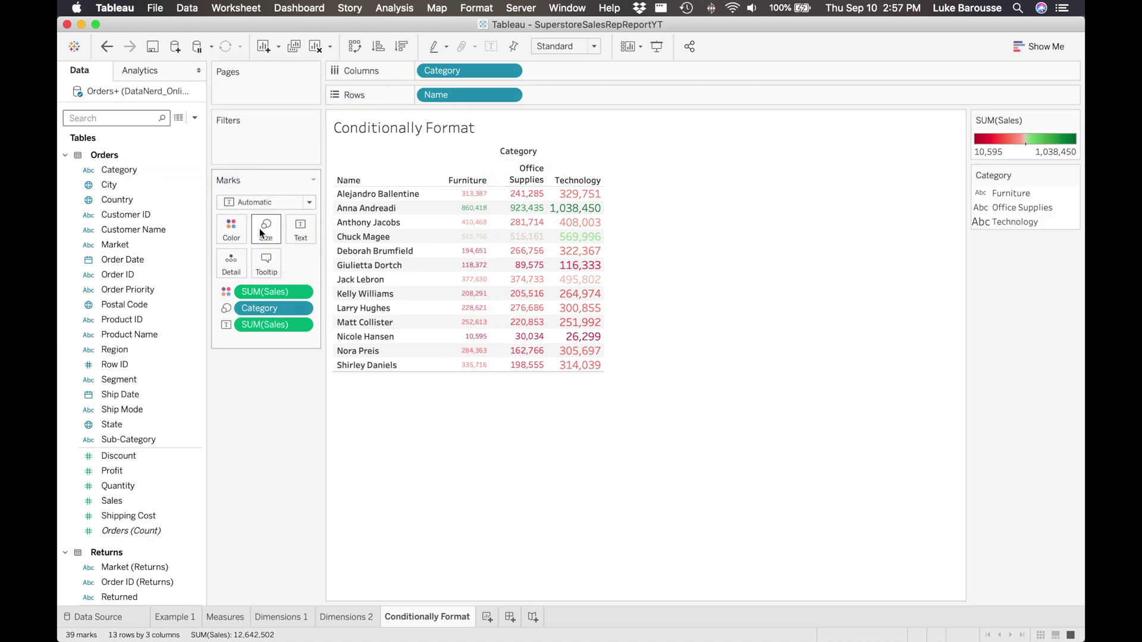
left_click(310, 203)
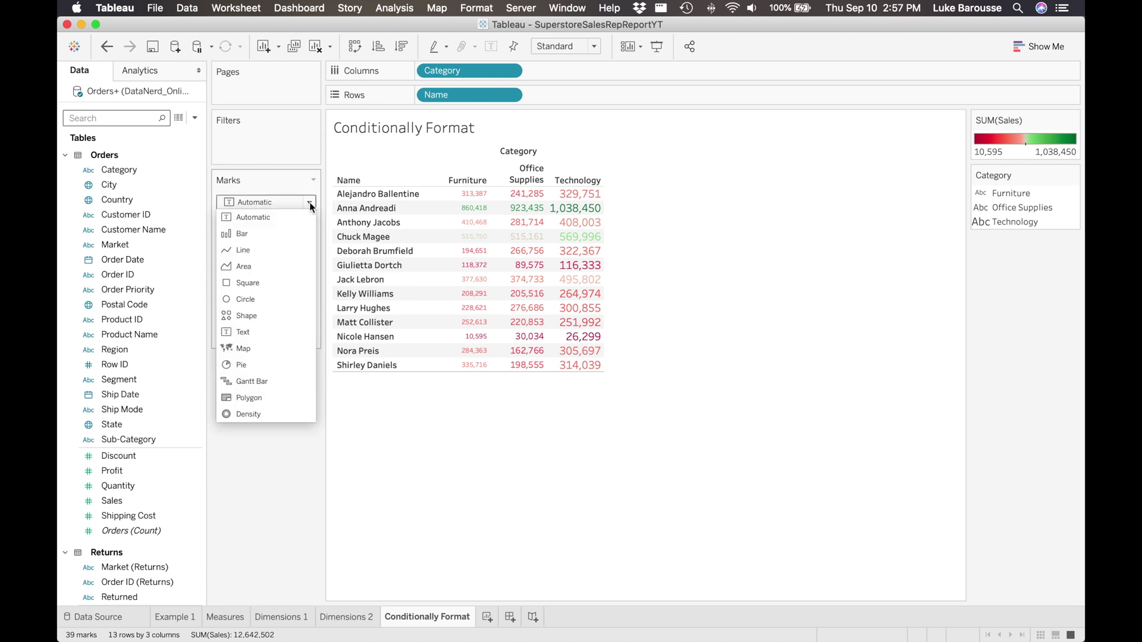
left_click(259, 232)
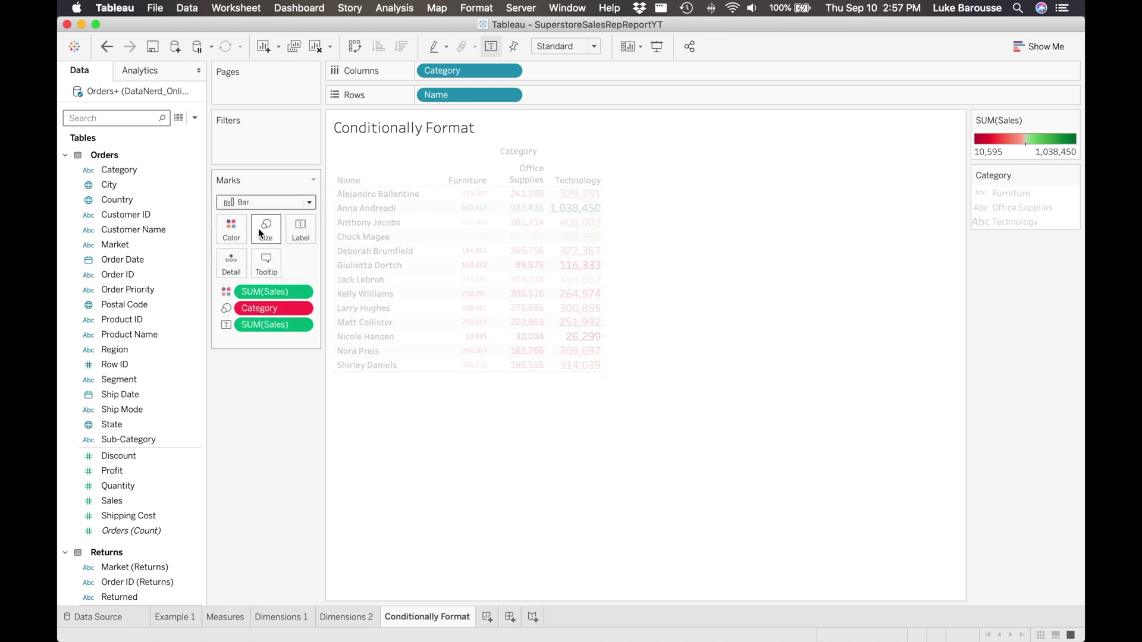
left_click(299, 309)
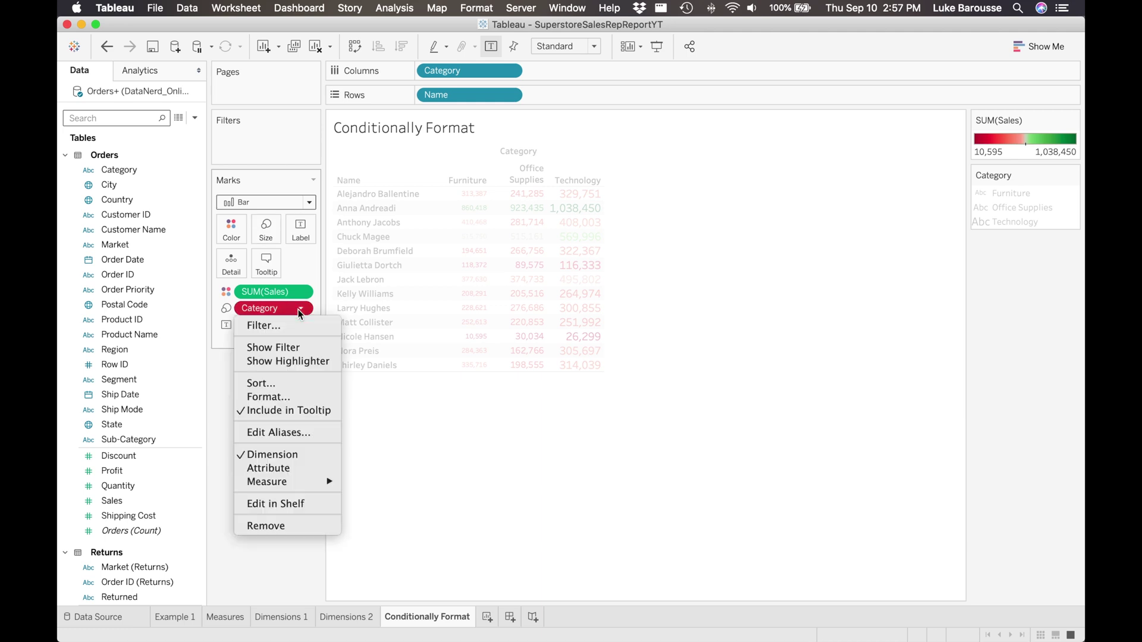
mouse_move(278, 478)
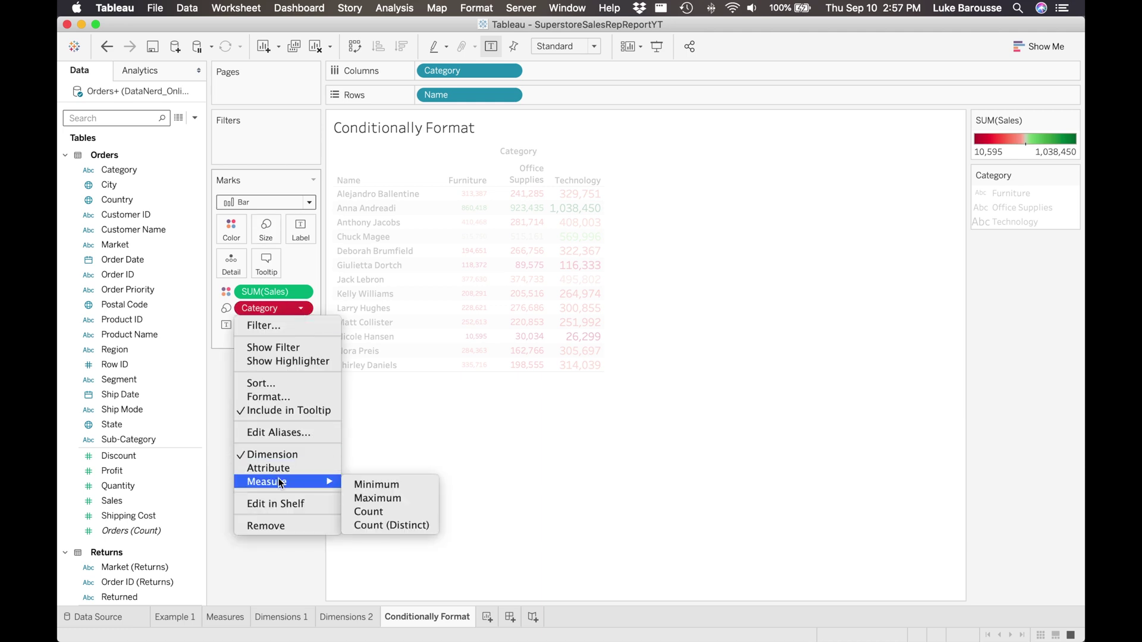
left_click(363, 522)
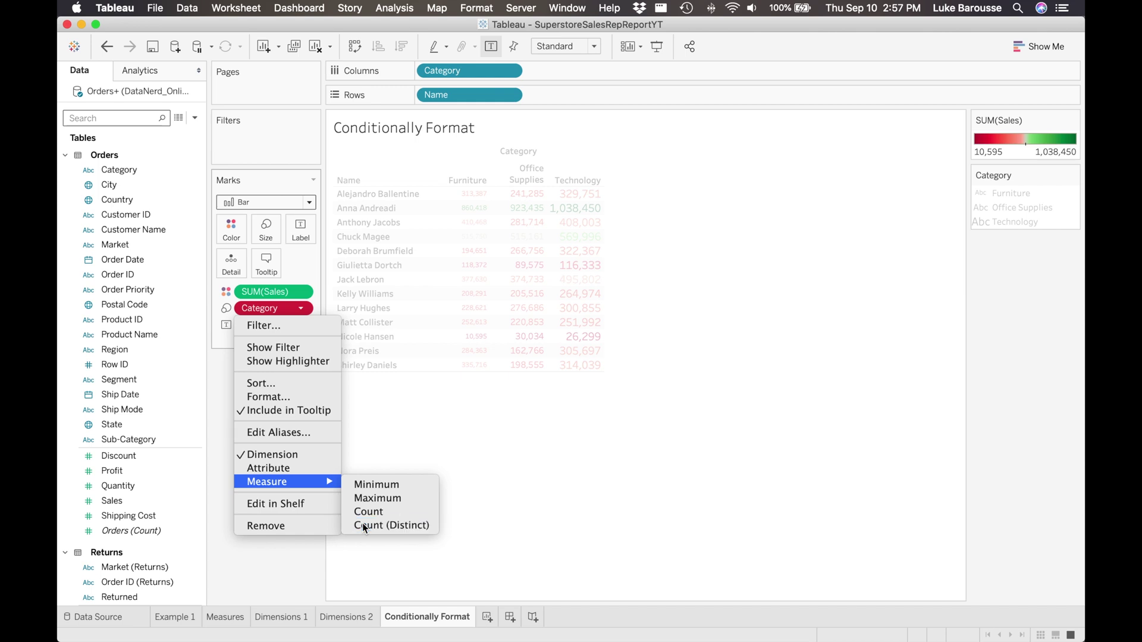